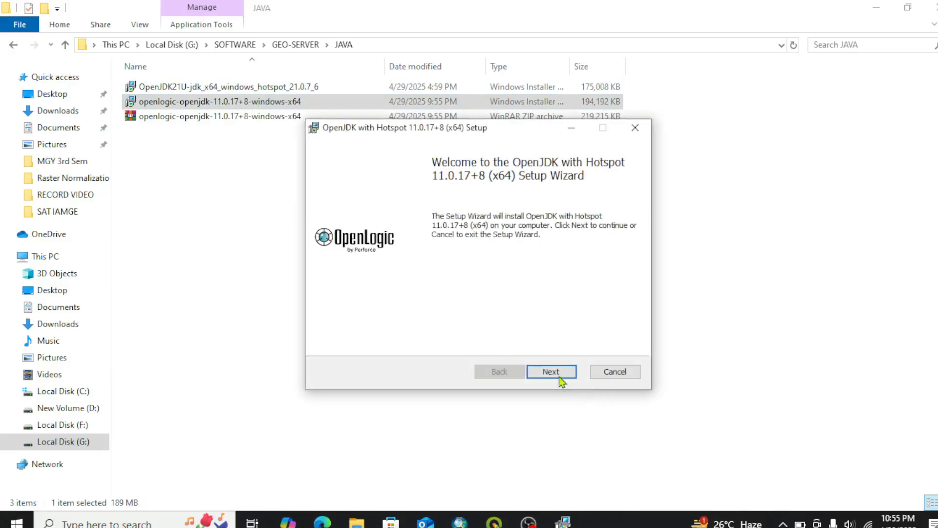
# - Install OpenJDK with Hotspot 11.0.17+8 (x64), accepting the license terms and keeping the default features and location
pyautogui.click(560, 376)
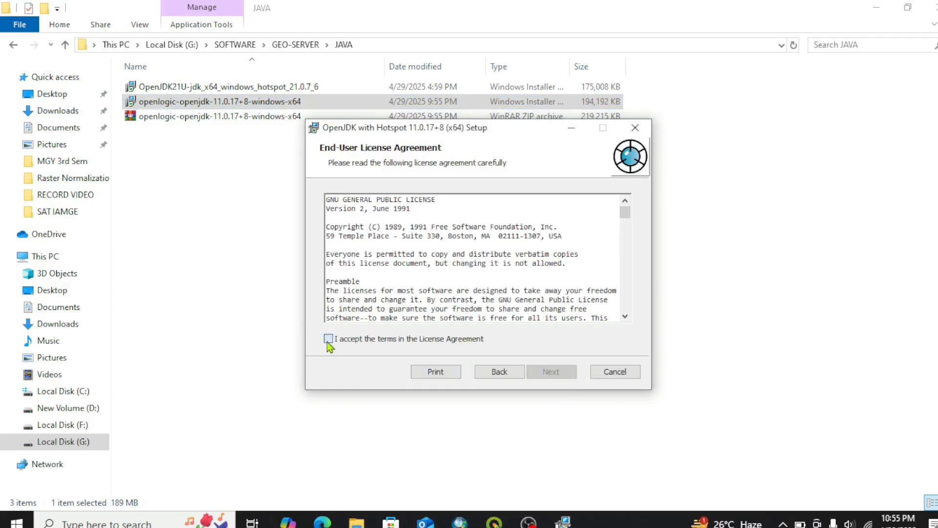
pyautogui.click(327, 340)
pyautogui.click(546, 376)
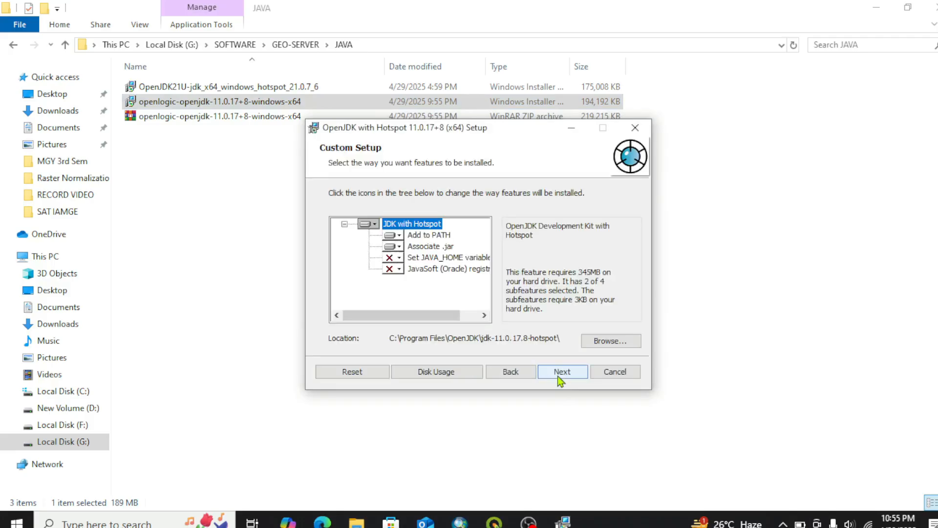
pyautogui.click(560, 377)
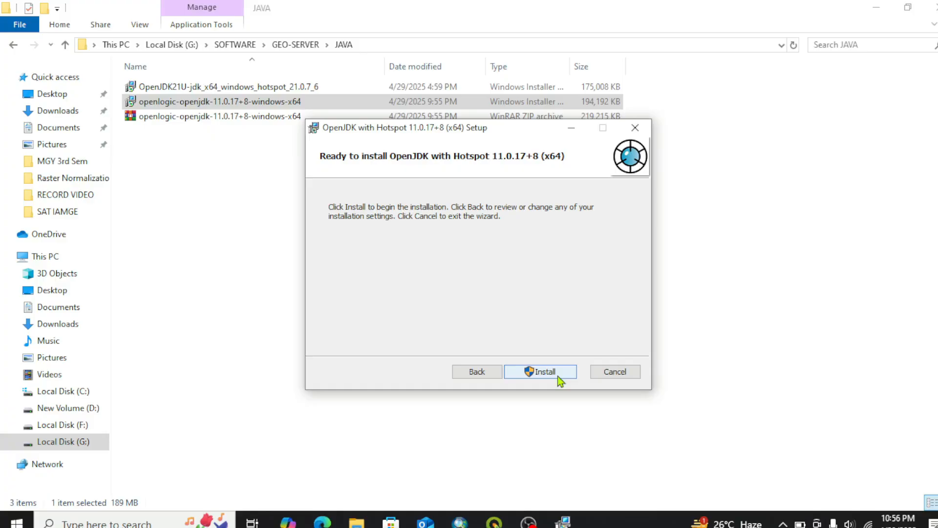
pyautogui.click(558, 376)
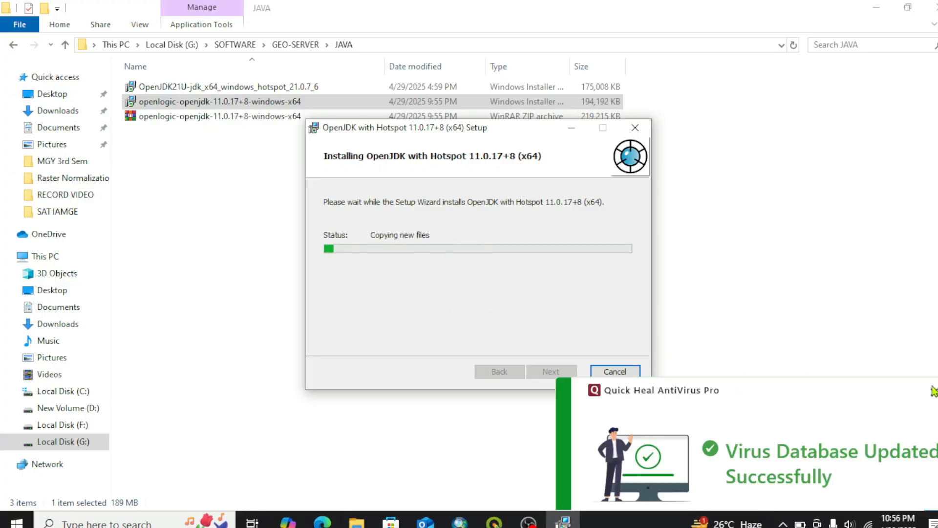
pyautogui.click(934, 392)
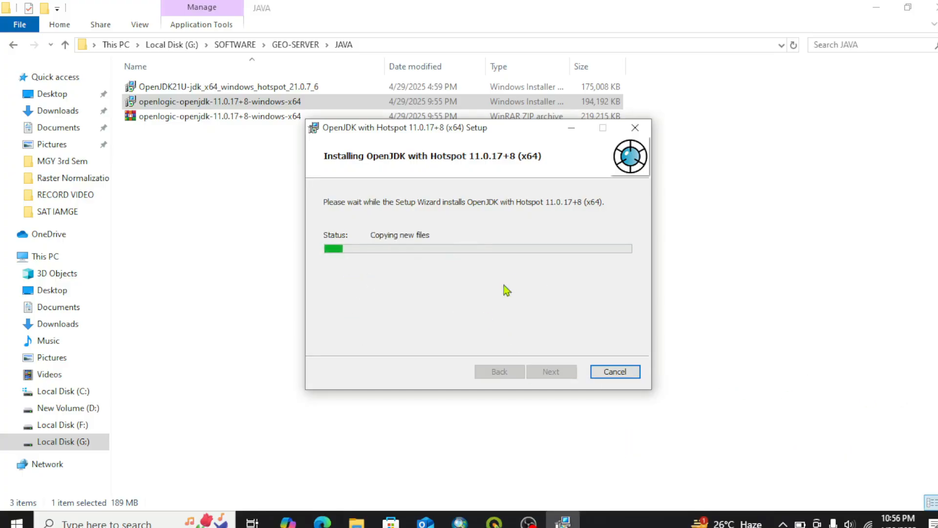
pyautogui.click(528, 521)
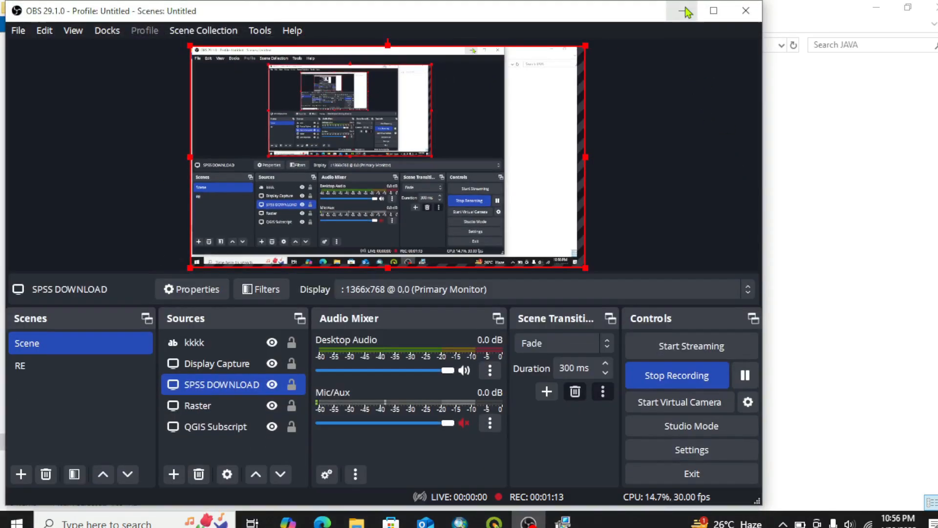
pyautogui.click(683, 10)
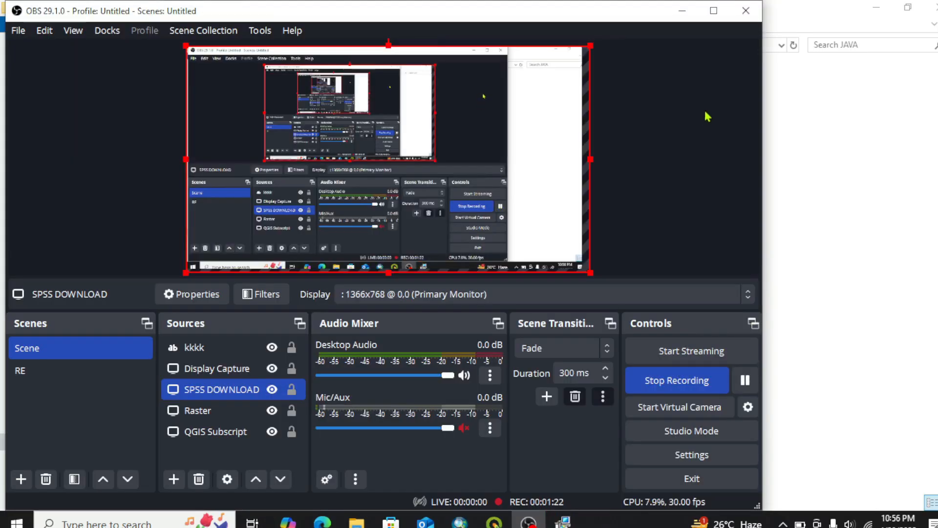
pyautogui.click(683, 11)
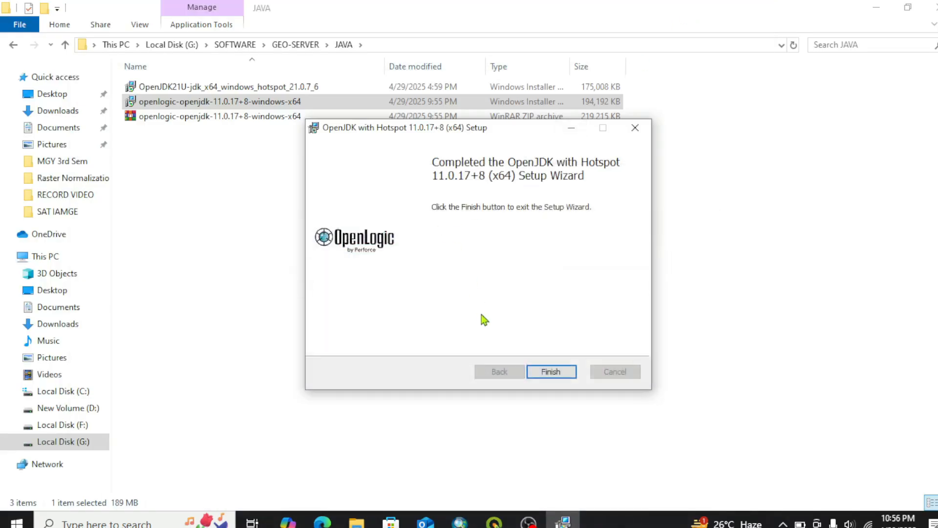
# - Finish the OpenJDK setup wizard and select GeoServer-2.25.2-winsetup in the parent GEO-SERVER folder
pyautogui.click(552, 373)
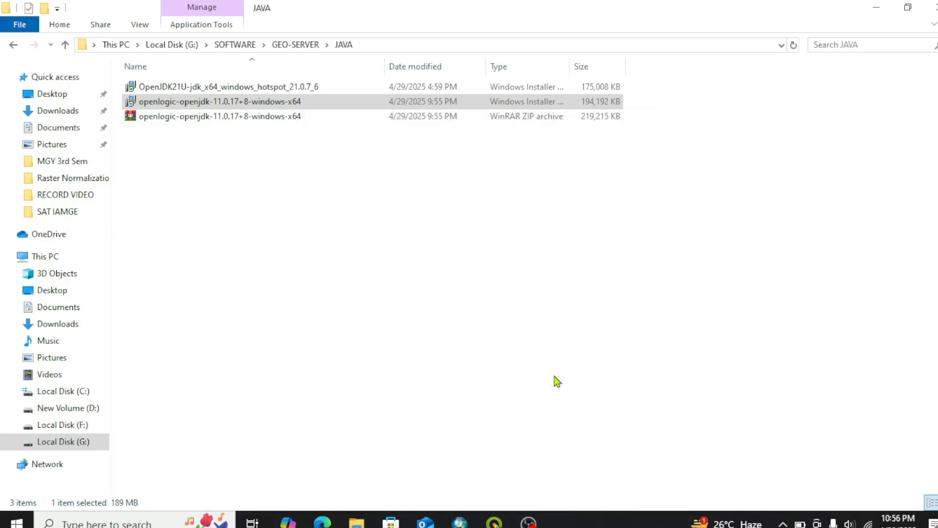
pyautogui.click(66, 44)
pyautogui.click(198, 104)
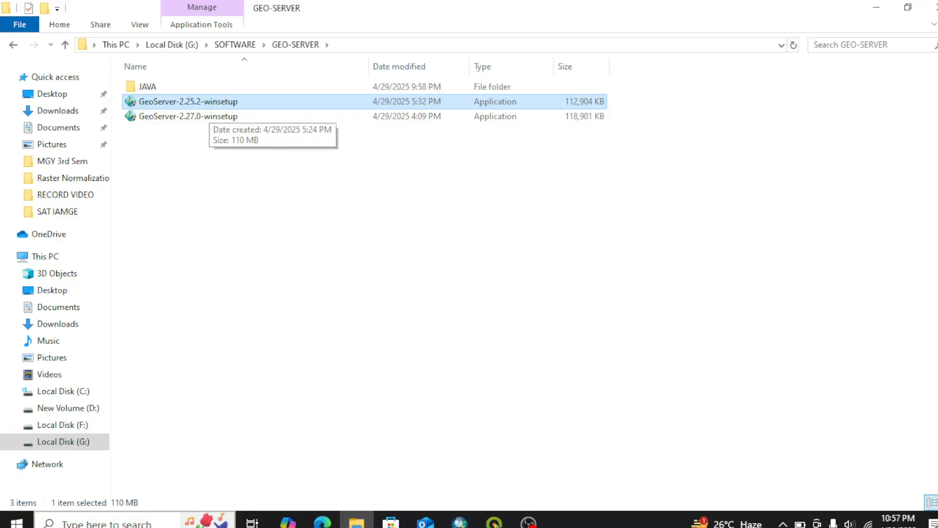
# - Check the installed Java version by running java -version in Command Prompt, and minimize that window
pyautogui.click(19, 522)
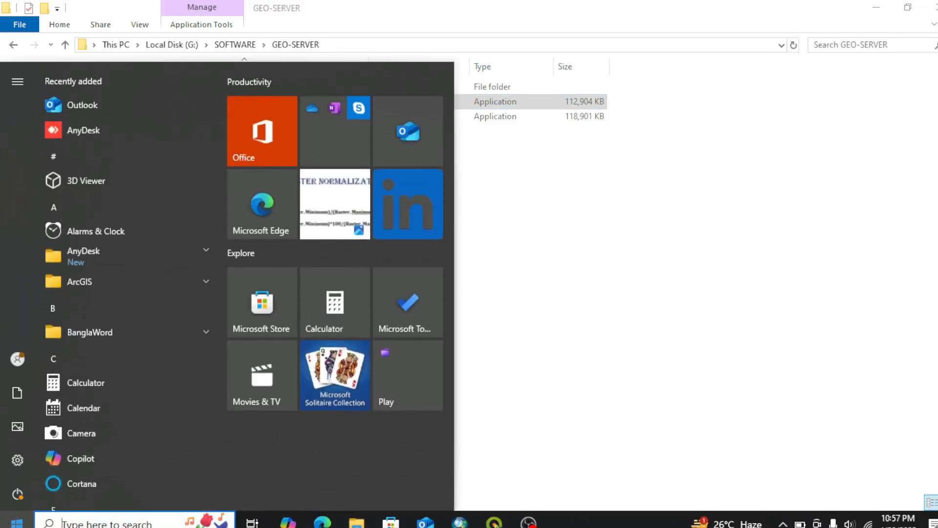
pyautogui.write('j')
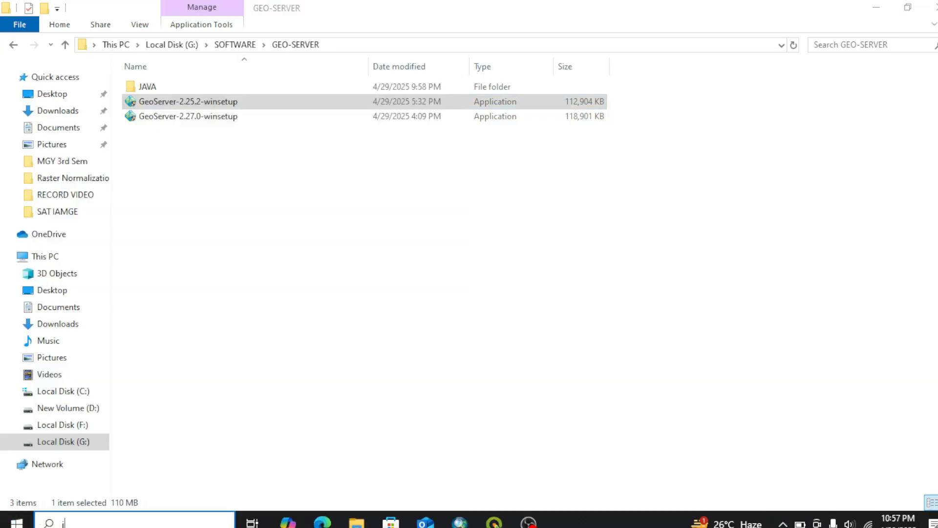
pyautogui.press('BackSpace')
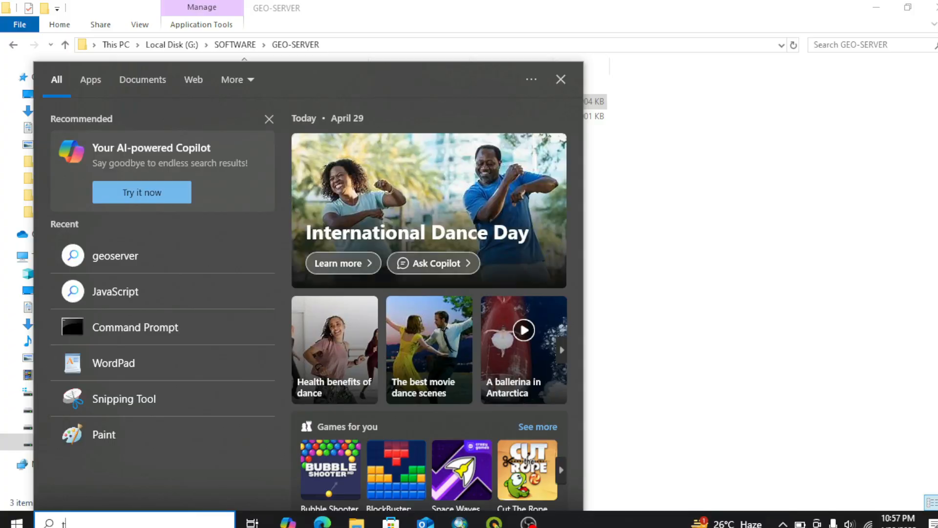
pyautogui.write('ter')
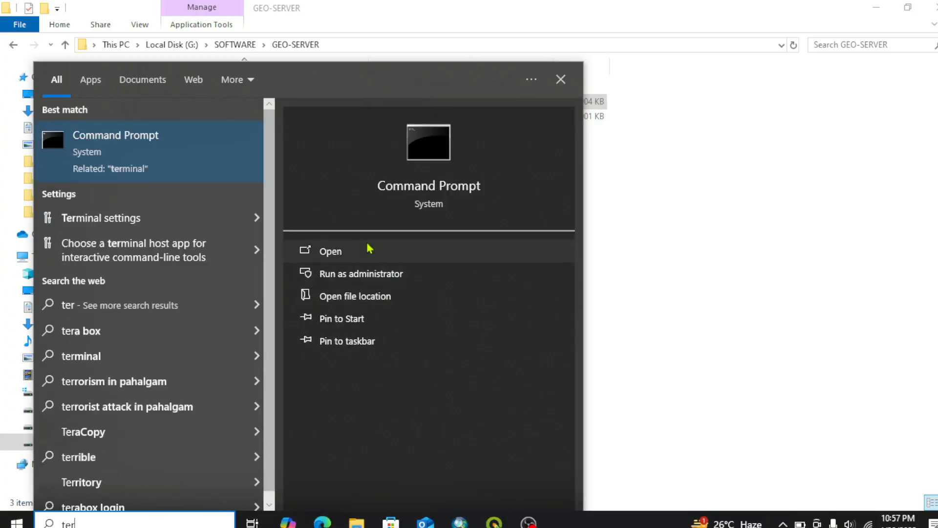
pyautogui.click(345, 254)
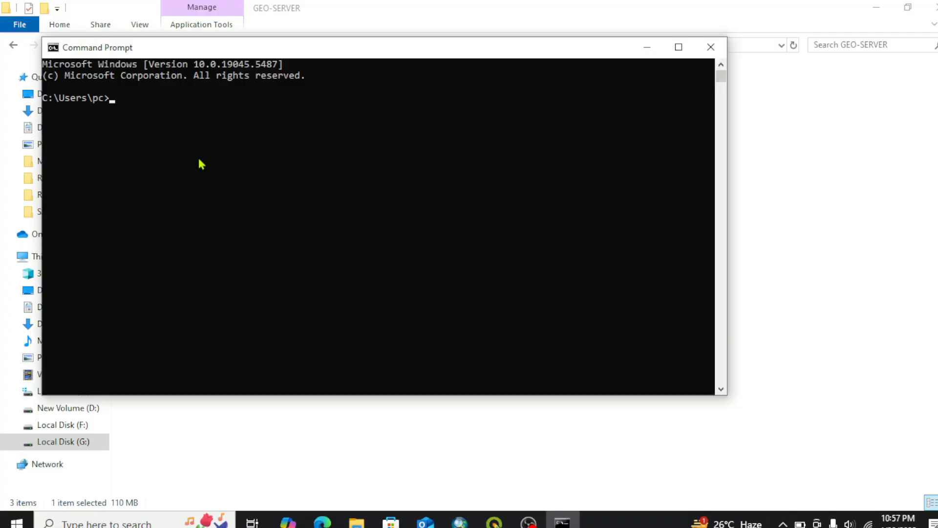
pyautogui.write('java -version')
pyautogui.press('Return')
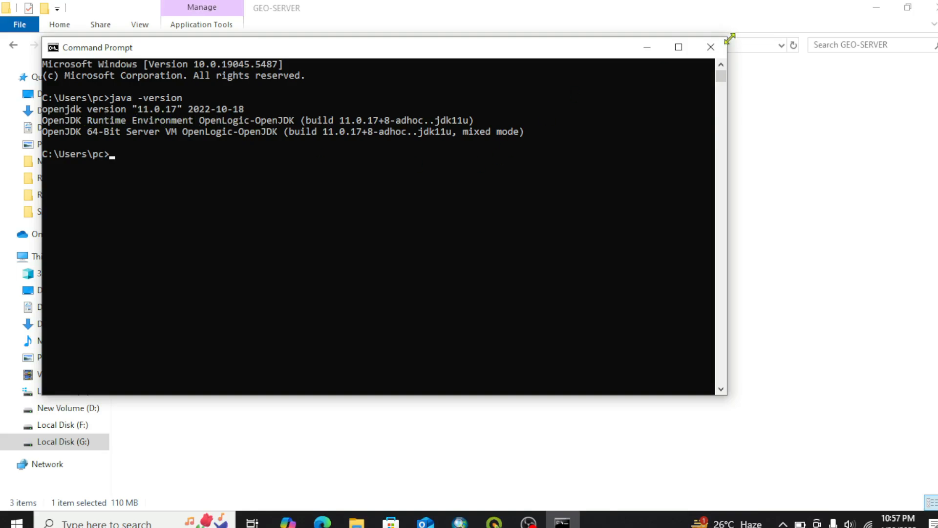
pyautogui.click(648, 47)
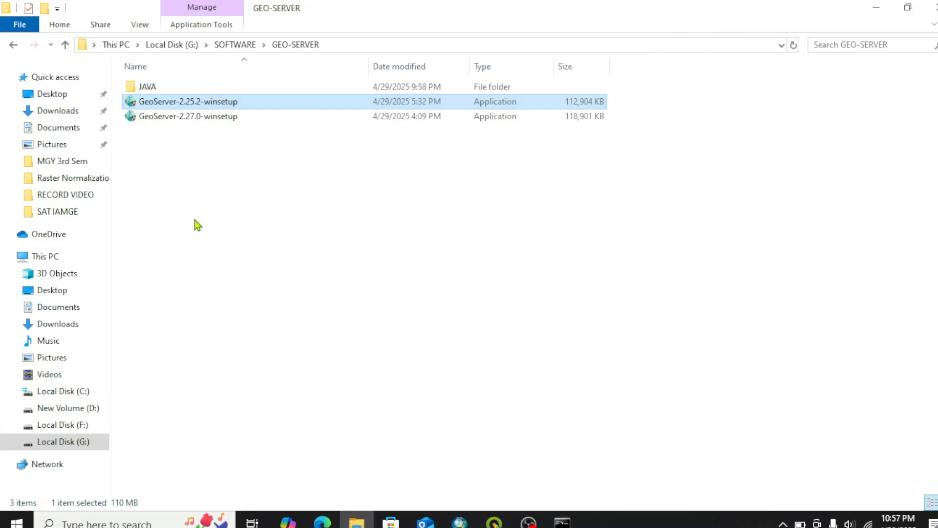
# - Run GeoServer-2.25.2-winsetup as administrator and agree to its license
pyautogui.rightClick(265, 100)
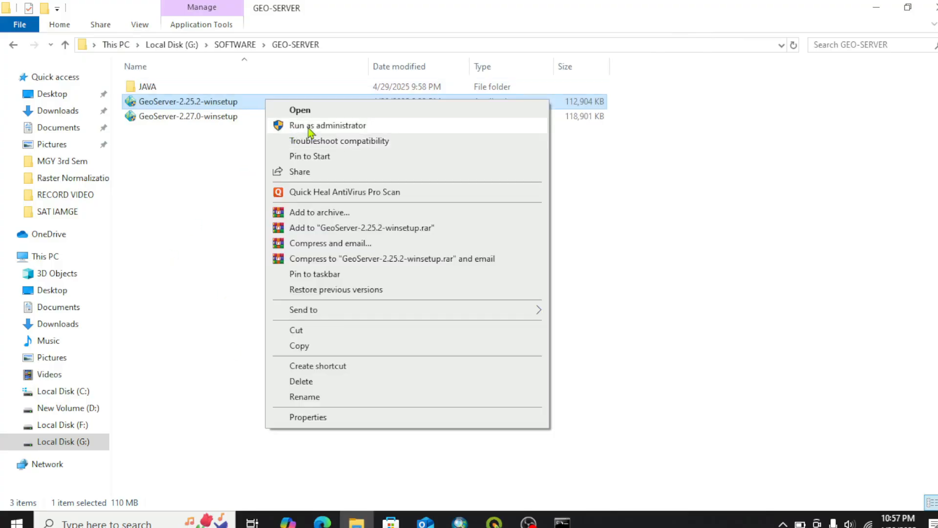
pyautogui.click(310, 126)
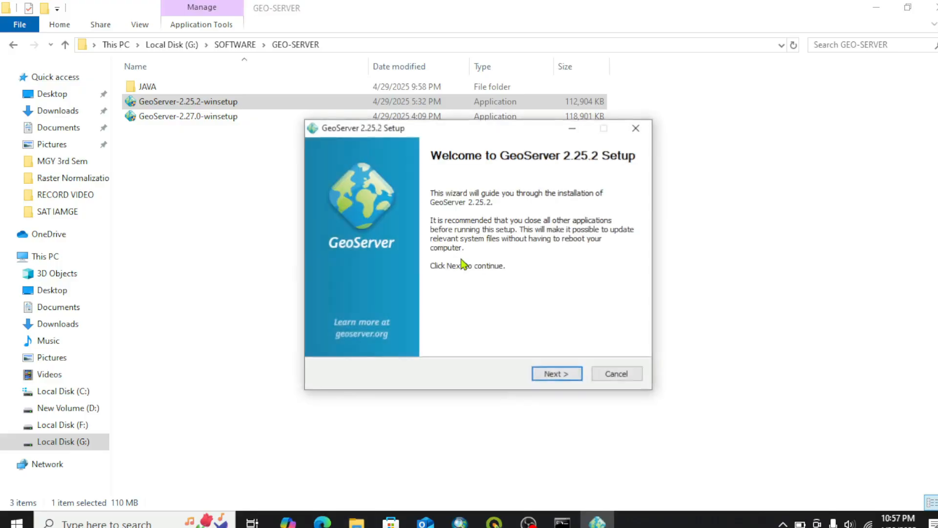
pyautogui.click(537, 379)
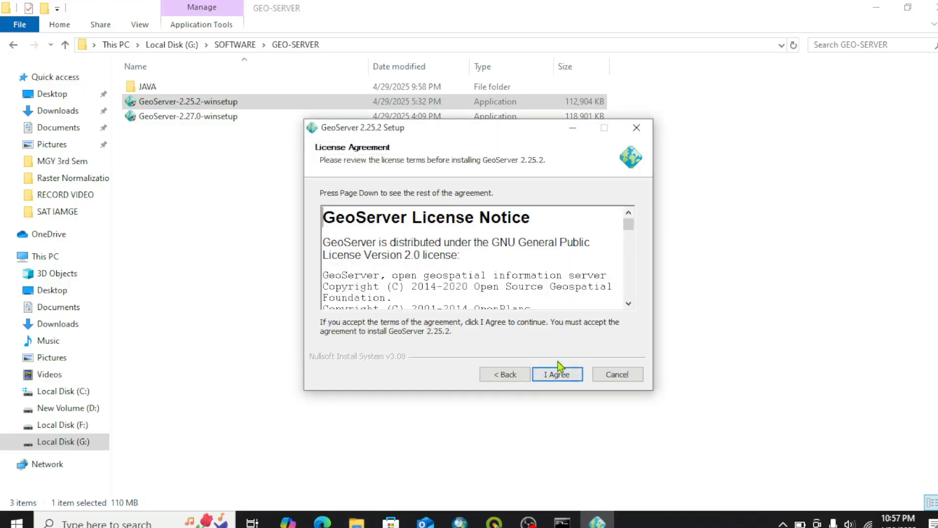
pyautogui.click(561, 377)
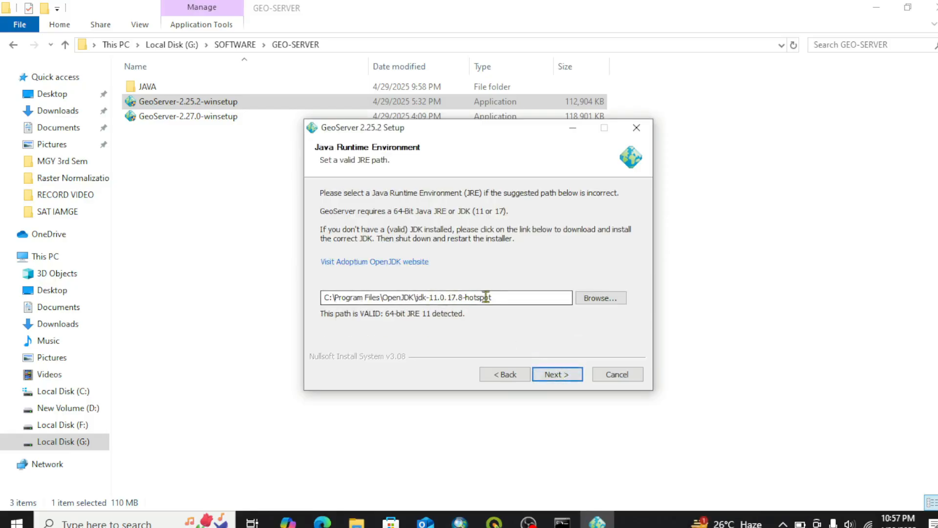
# - Examine the suggested JRE path and locate the jdk-11.0.17.8-hotspot folder under C:\Program Files\OpenJDK, closing the folder browser without applying a choice
pyautogui.moveTo(518, 296); pyautogui.dragTo(294, 298)
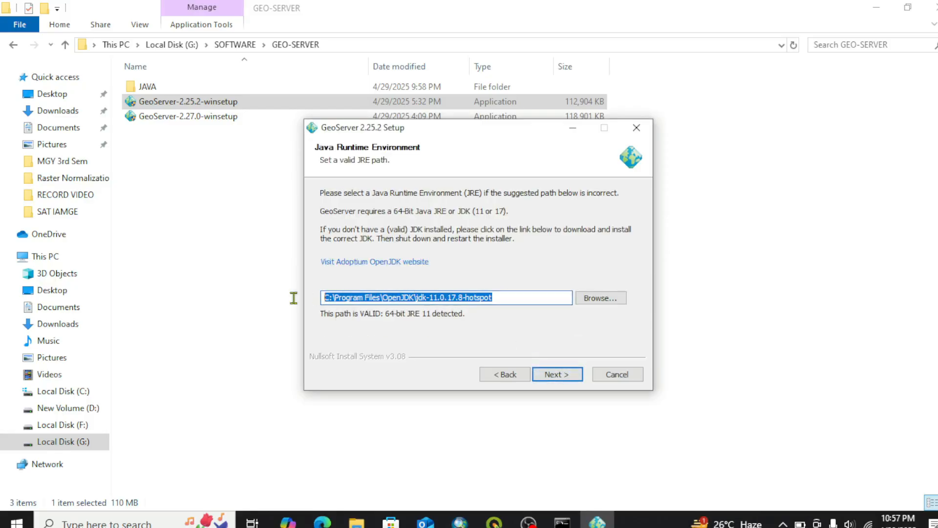
pyautogui.click(495, 299)
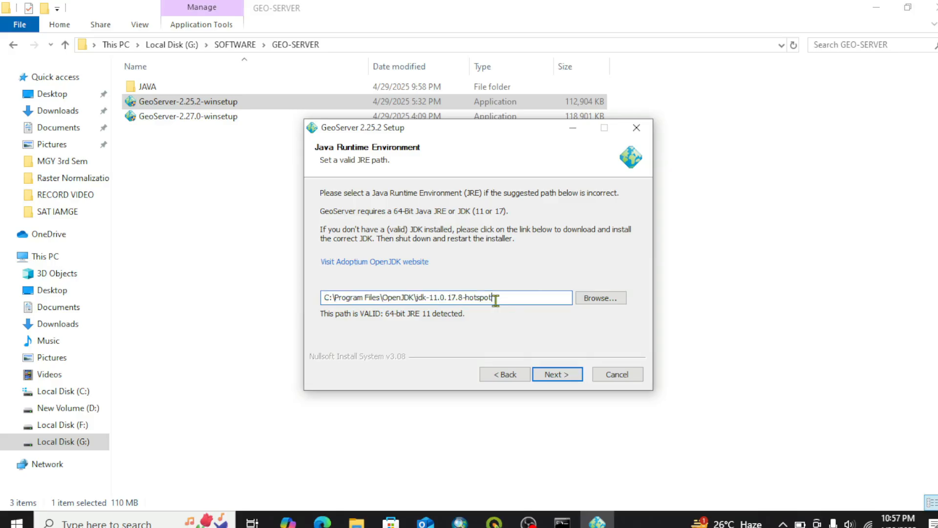
pyautogui.moveTo(506, 300); pyautogui.dragTo(320, 300)
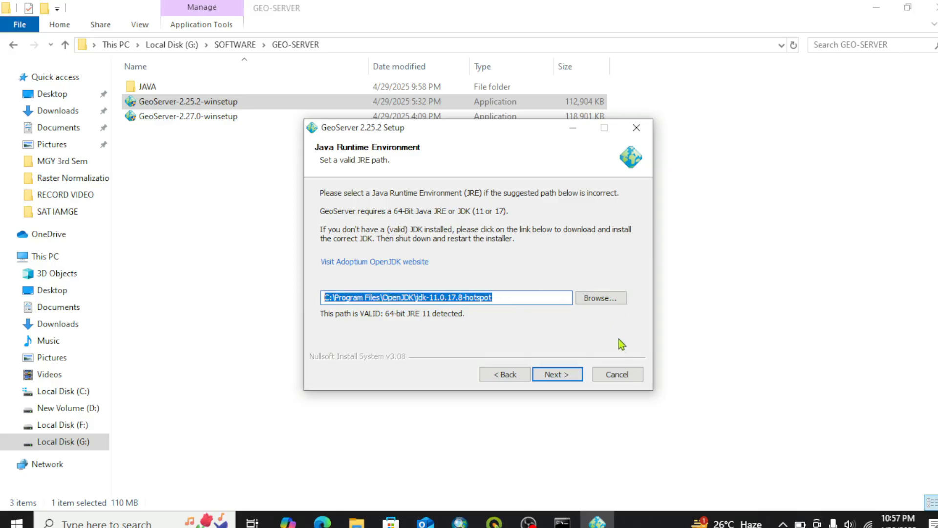
pyautogui.click(608, 297)
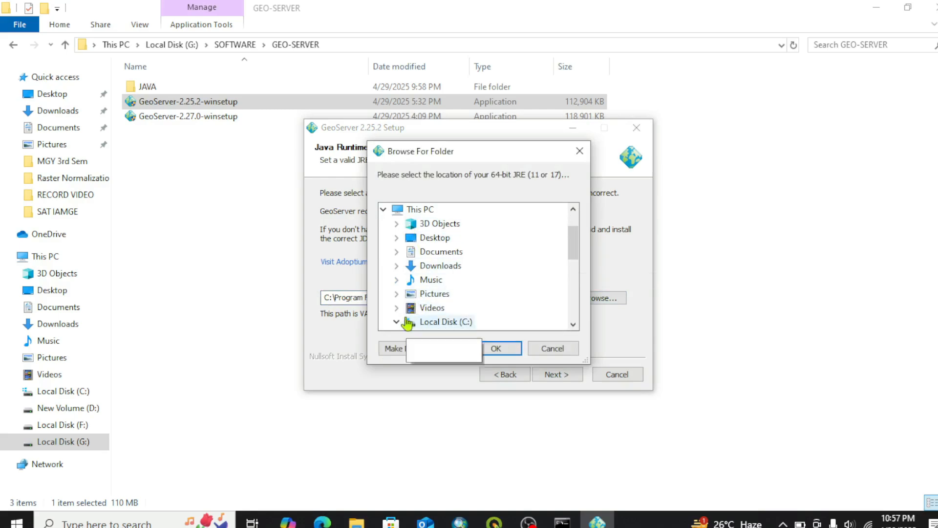
pyautogui.click(397, 323)
pyautogui.scroll(-3, 435, 311)
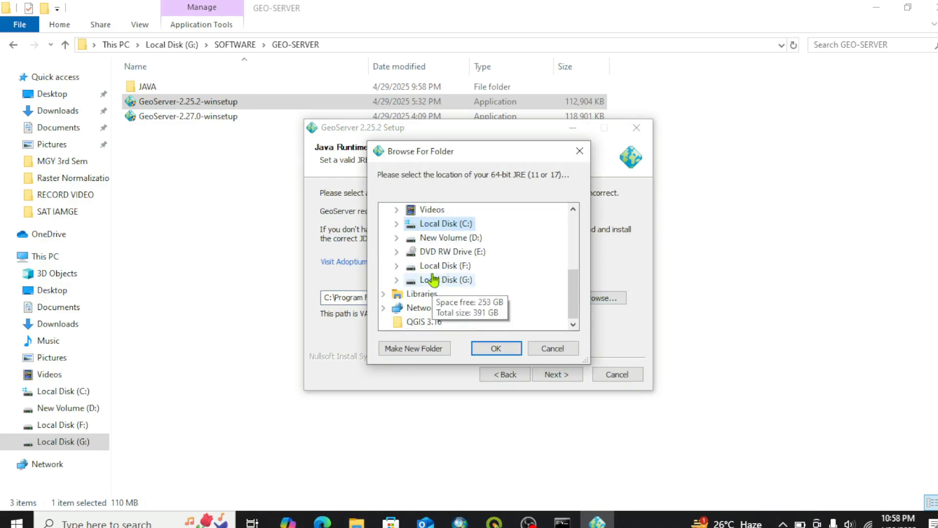
pyautogui.click(396, 225)
pyautogui.click(410, 266)
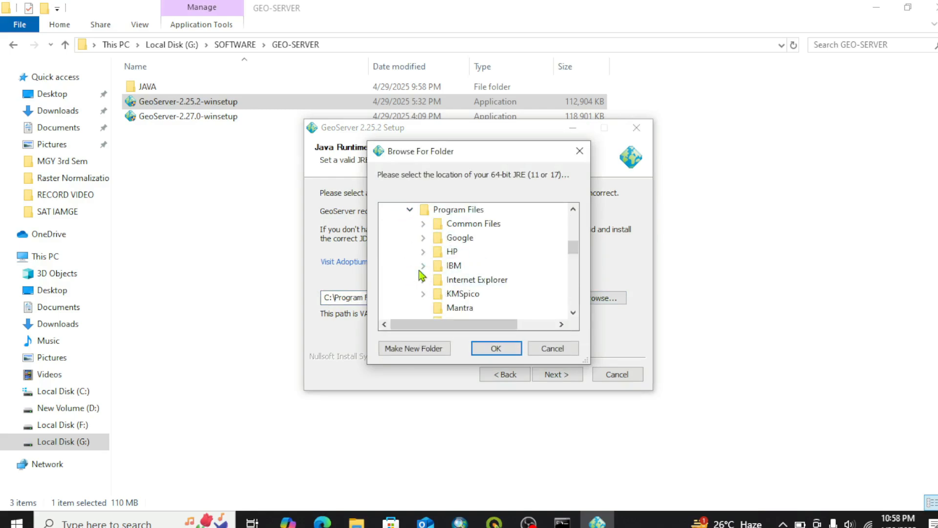
pyautogui.scroll(-1, 450, 284)
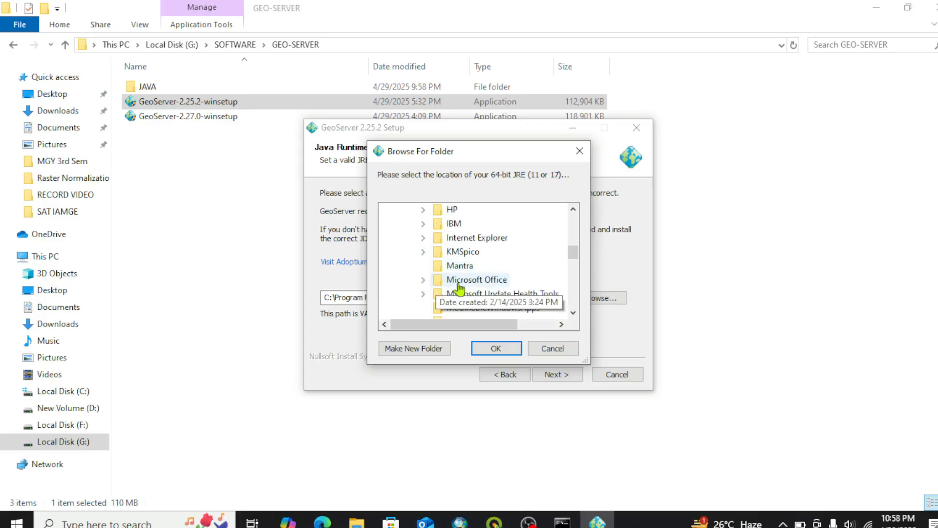
pyautogui.scroll(-1, 457, 284)
pyautogui.scroll(-1, 452, 292)
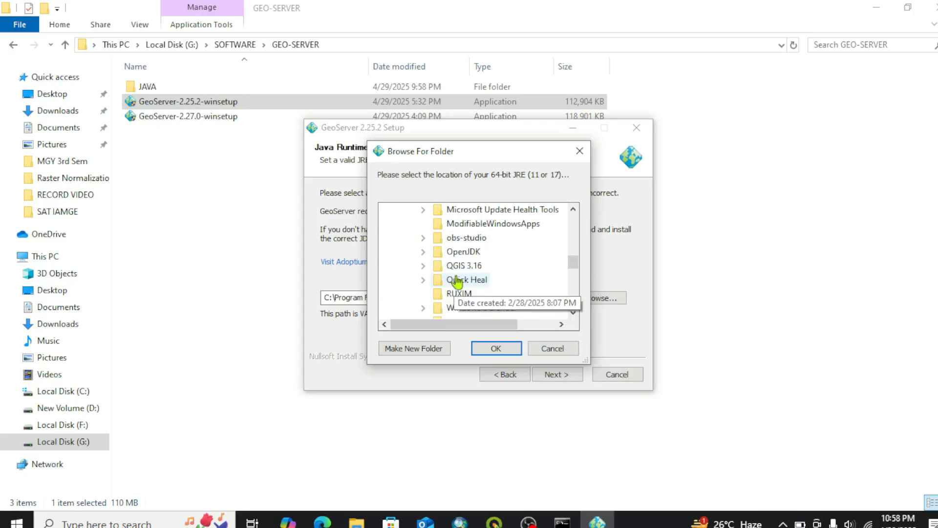
pyautogui.click(424, 252)
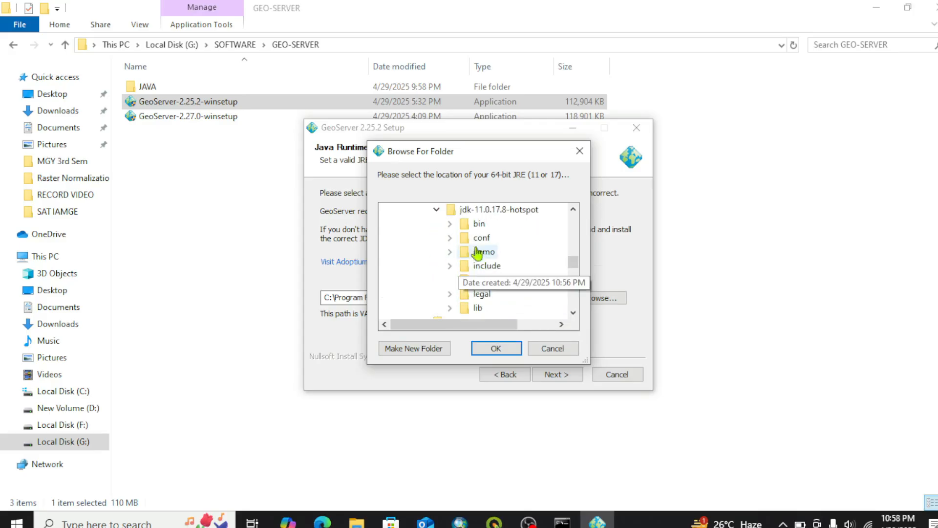
pyautogui.click(493, 210)
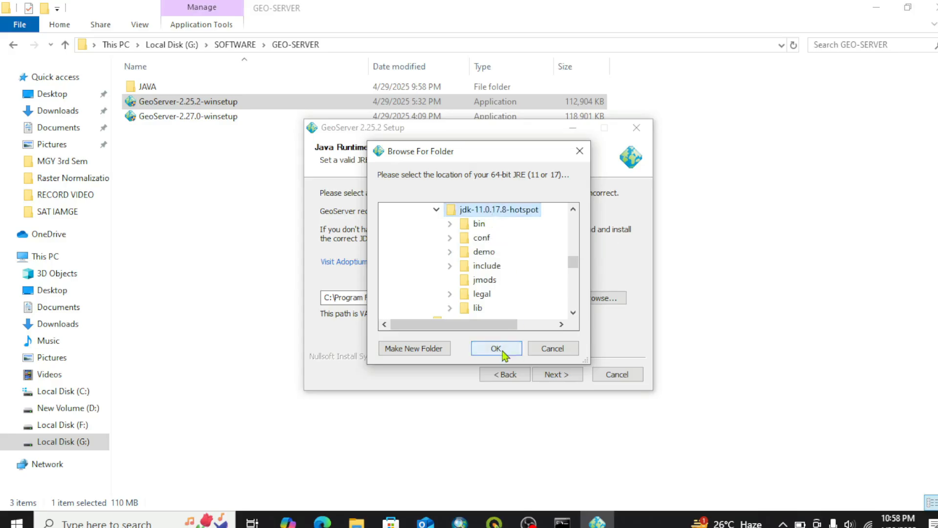
pyautogui.click(580, 151)
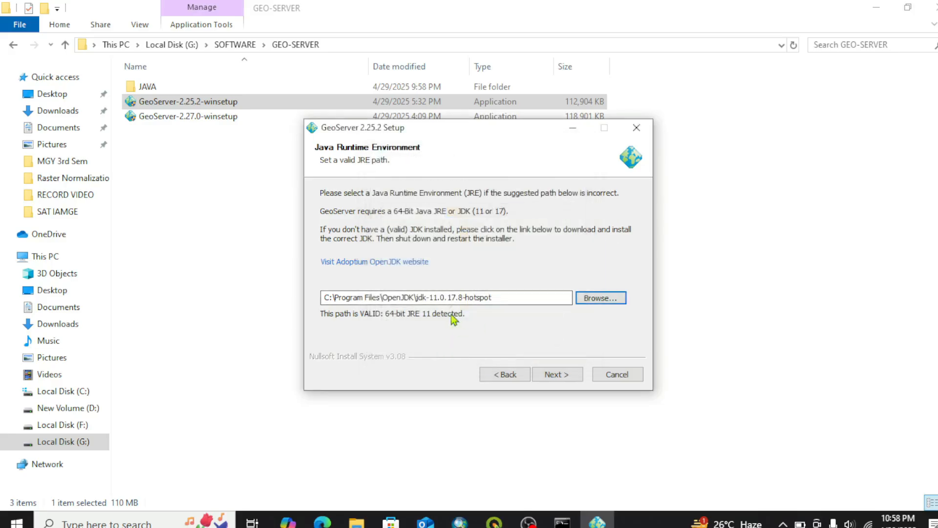
# - Accept the suggested JRE path, the install location C:\Program Files\GeoServer and the Start Menu folder GeoServer
pyautogui.click(548, 375)
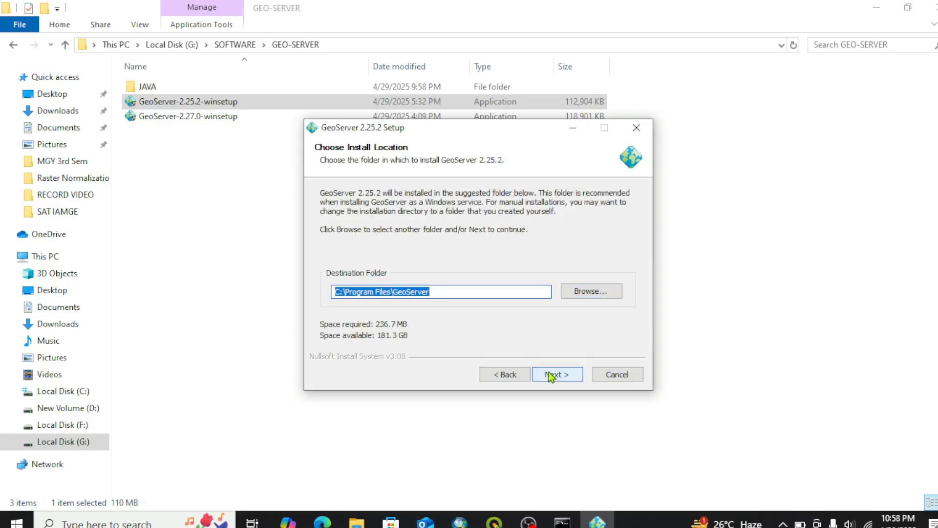
pyautogui.click(550, 375)
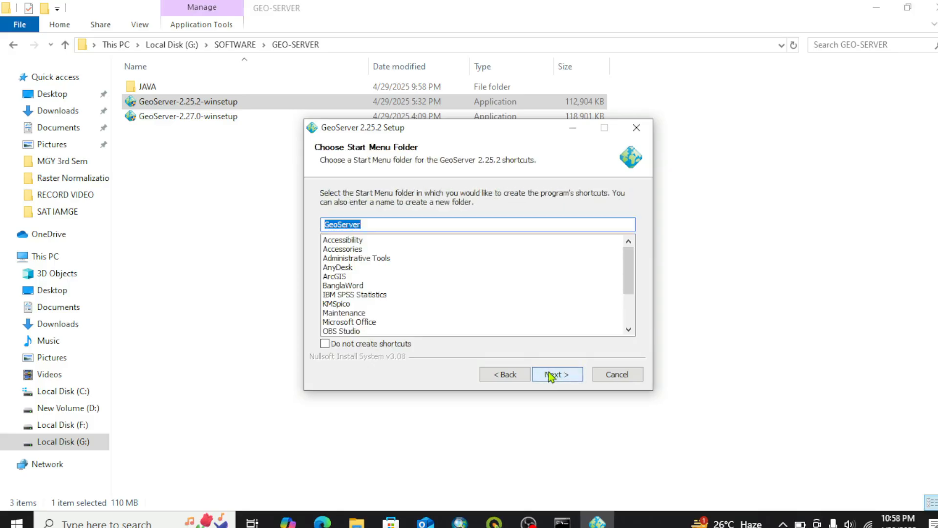
pyautogui.click(550, 376)
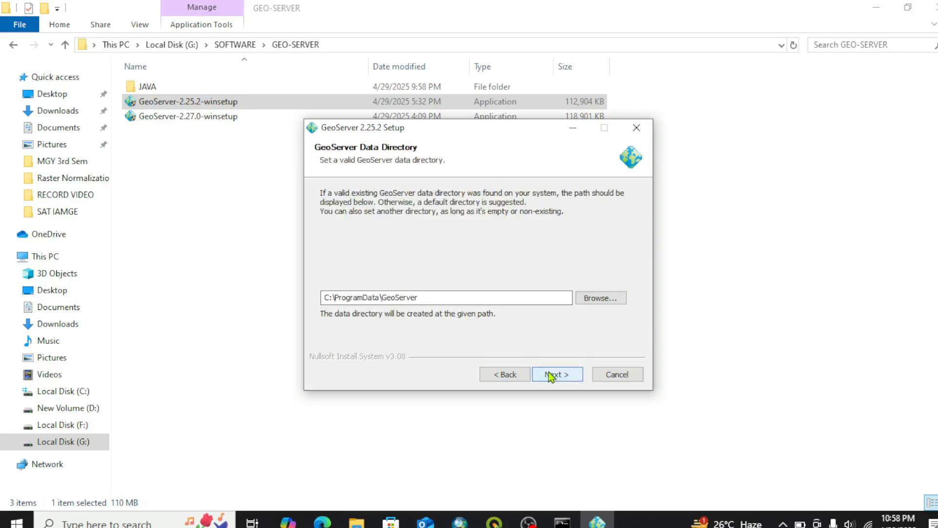
# - Accept the data directory C:\ProgramData\GeoServer, the default administrator credentials and web server port 8080 in the GeoServer setup
pyautogui.click(551, 375)
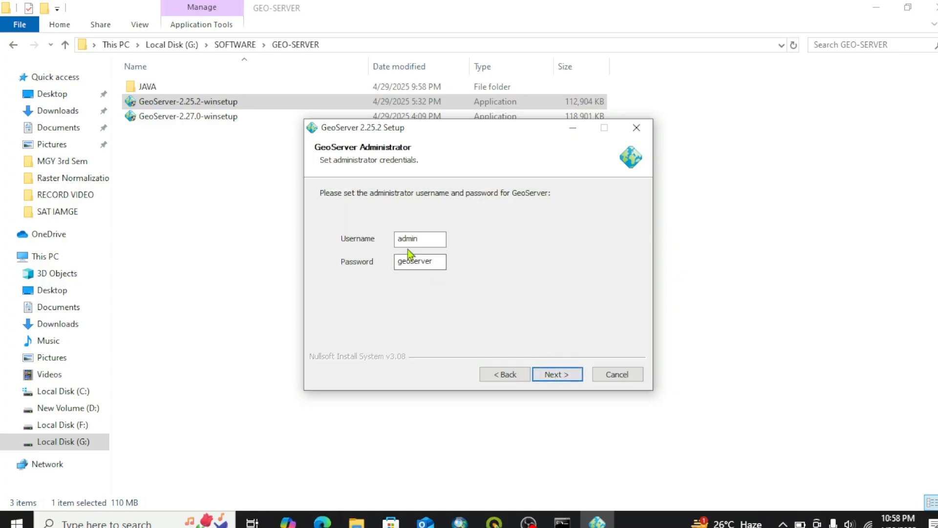
pyautogui.click(423, 238)
pyautogui.click(552, 375)
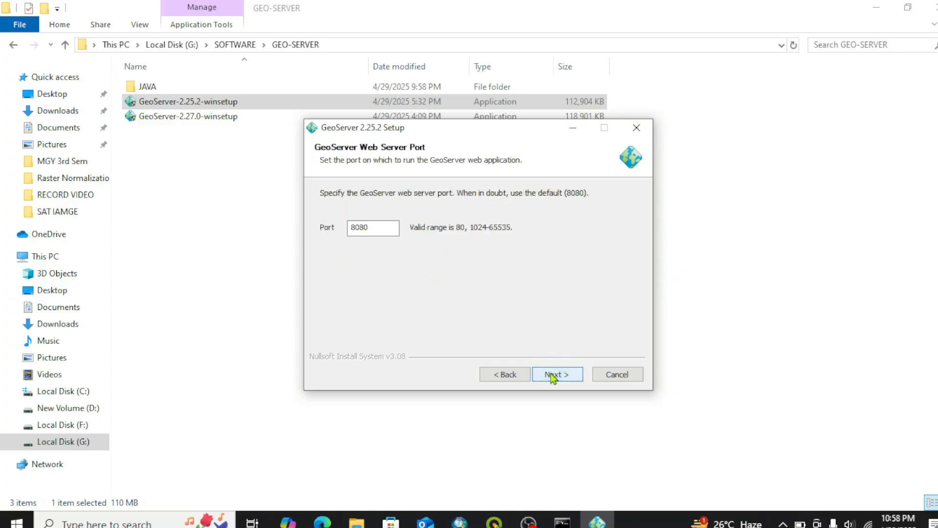
pyautogui.click(552, 376)
# - Install GeoServer 2.25.2 with the remaining default options, finish the setup and close the GEO-SERVER folder window
pyautogui.click(552, 375)
pyautogui.click(552, 376)
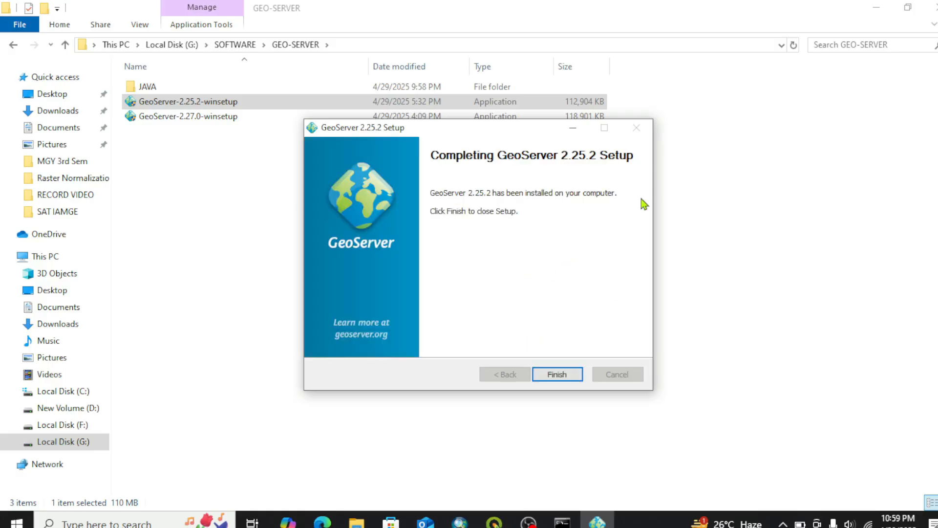
pyautogui.click(573, 374)
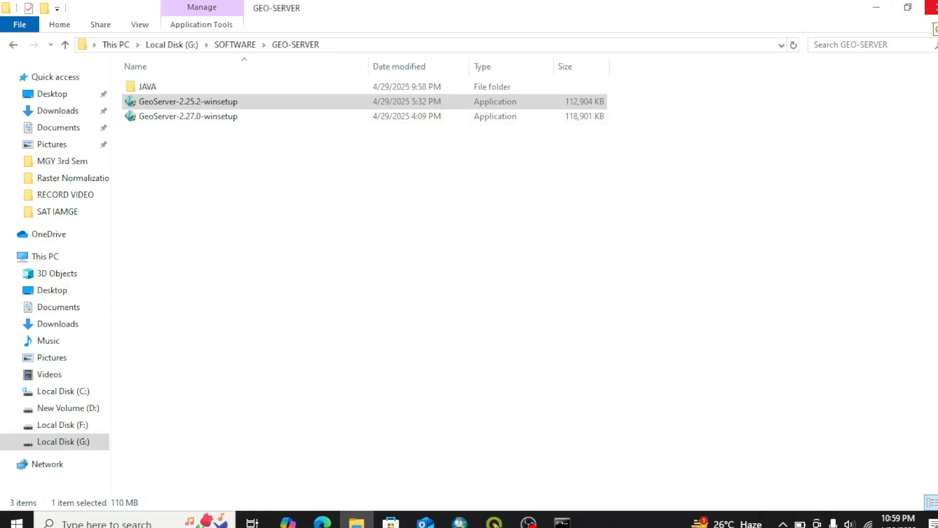
pyautogui.click(931, 7)
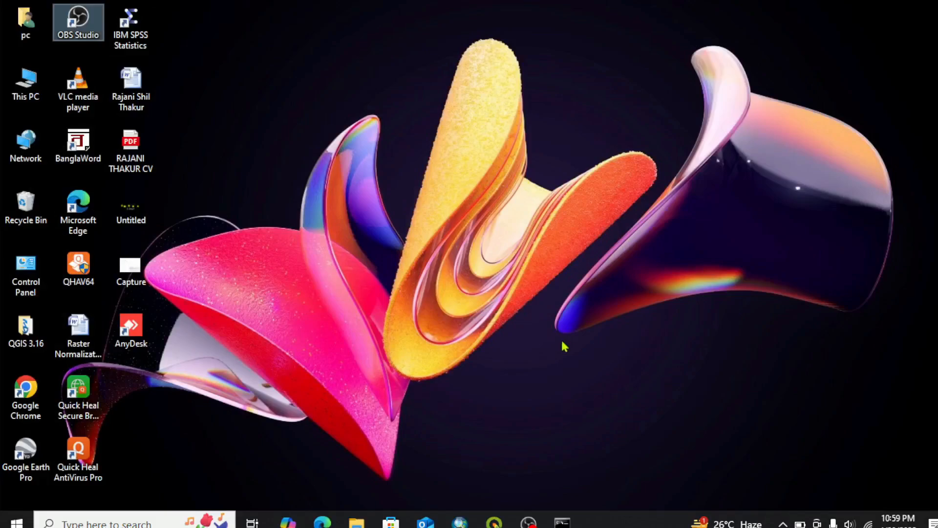
# - Switch to Google Chrome and load the GeoServer web interface at localhost:8080/geoserver
pyautogui.click(23, 392)
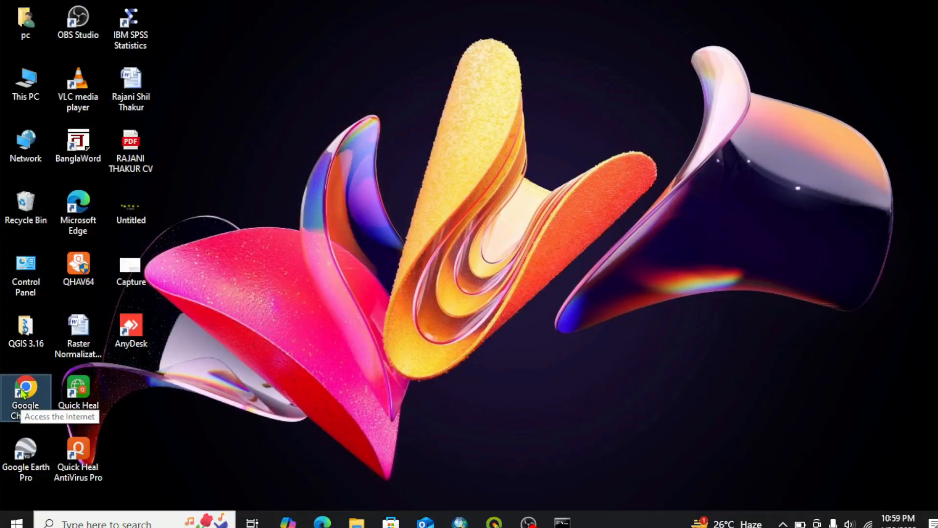
pyautogui.doubleClick(23, 393)
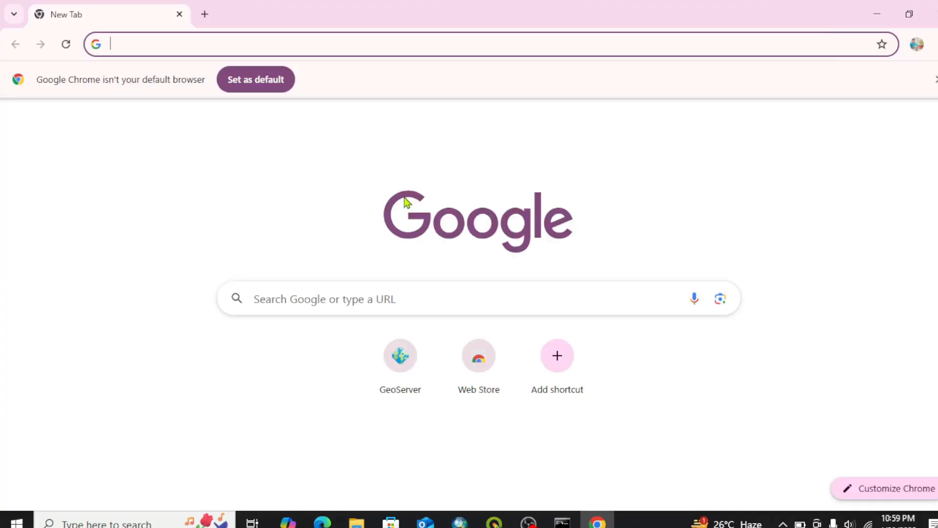
pyautogui.click(244, 47)
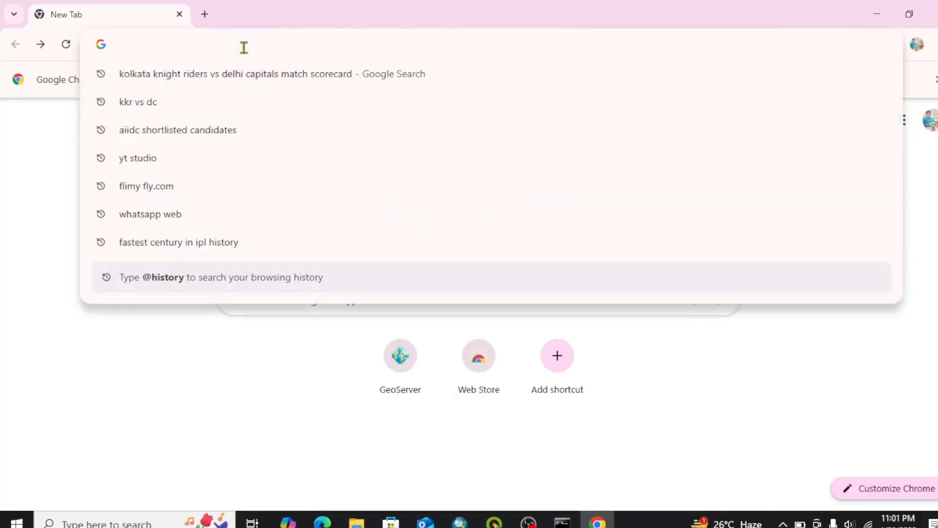
pyautogui.write('lo')
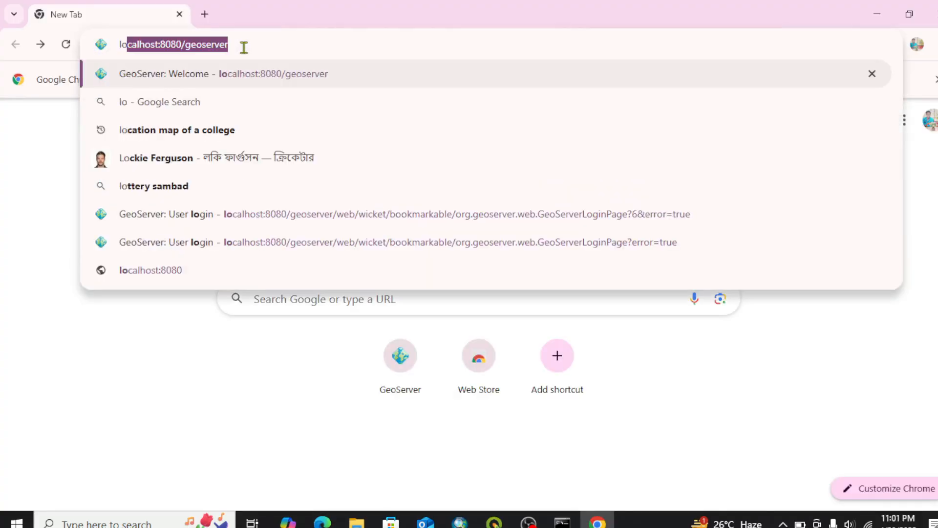
pyautogui.write('calho')
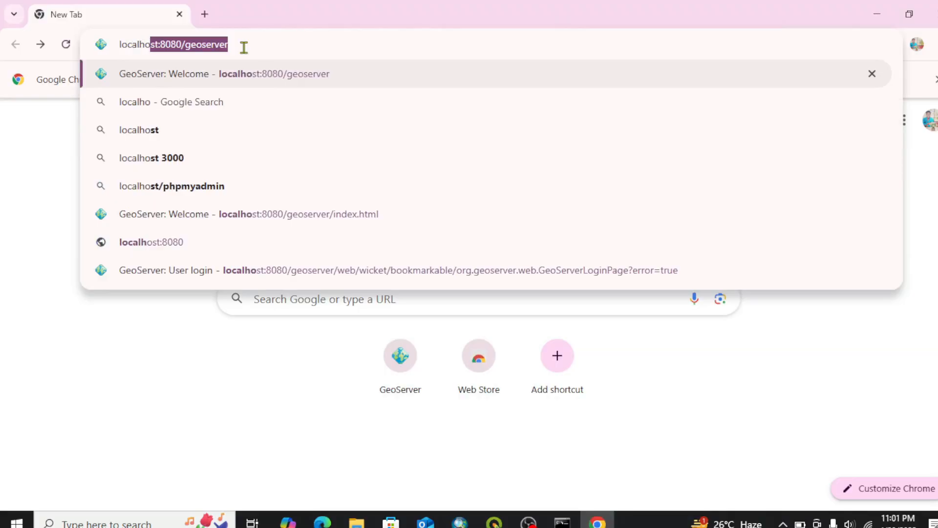
pyautogui.write('st')
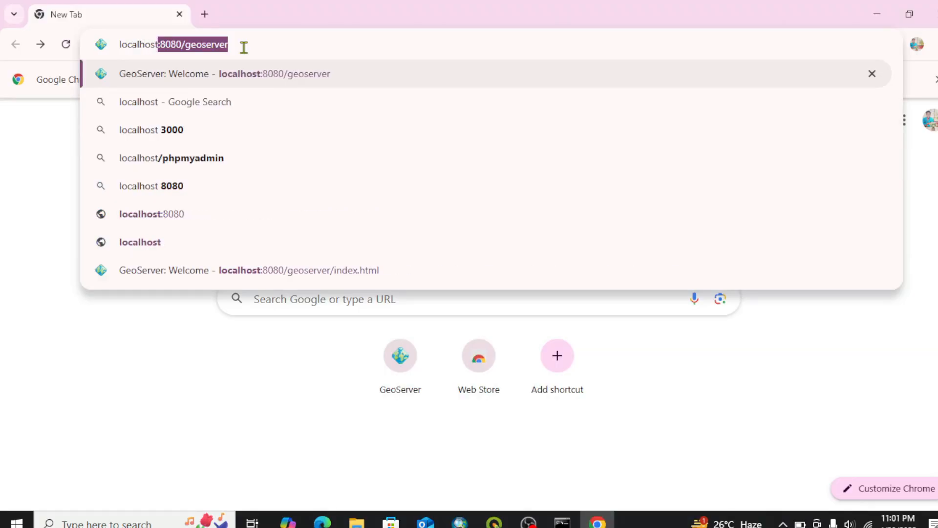
pyautogui.write(':80')
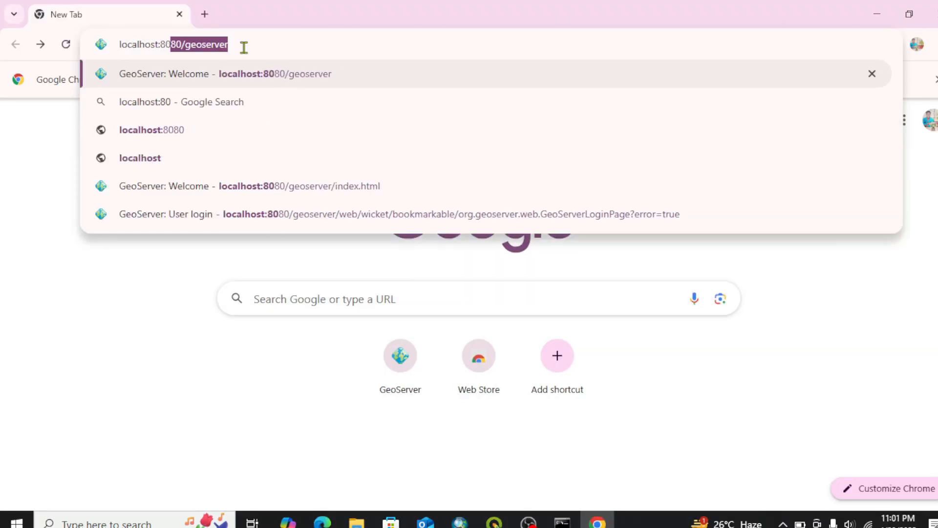
pyautogui.write('80')
pyautogui.write('/ge')
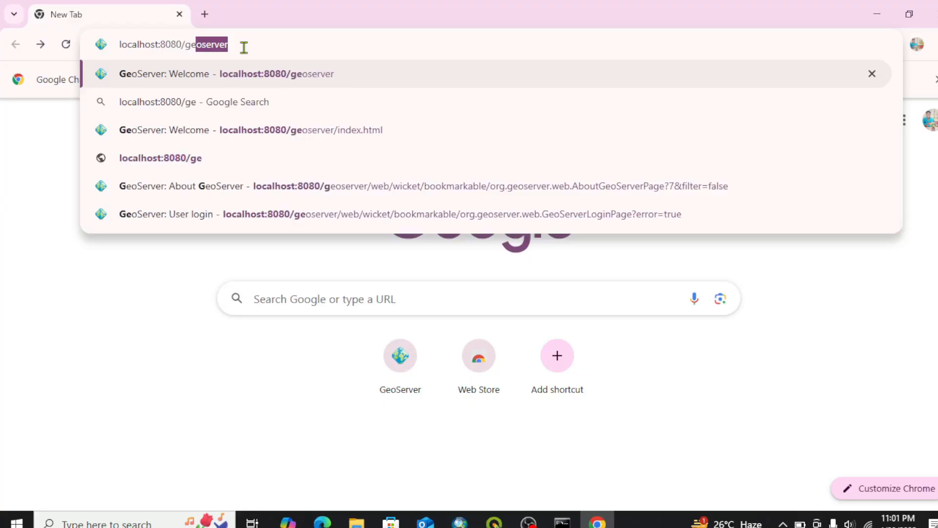
pyautogui.write('oserver')
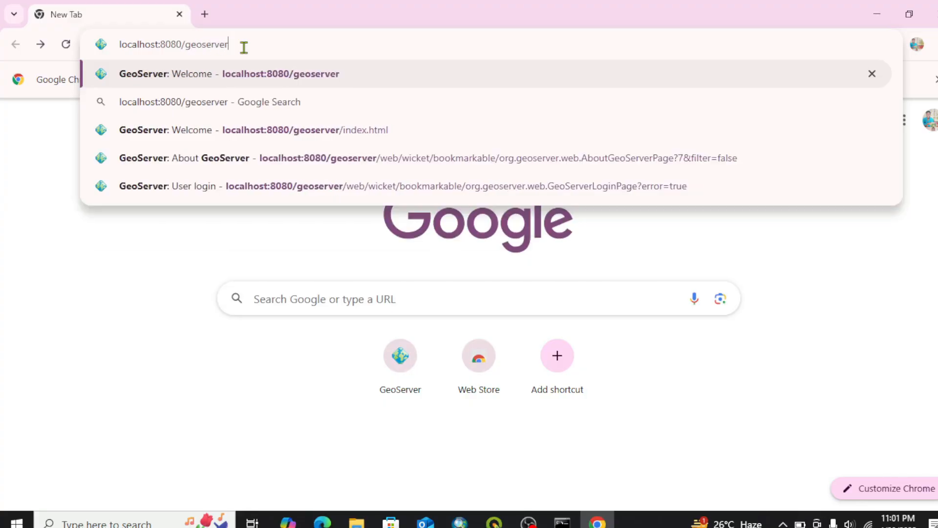
pyautogui.press('Return')
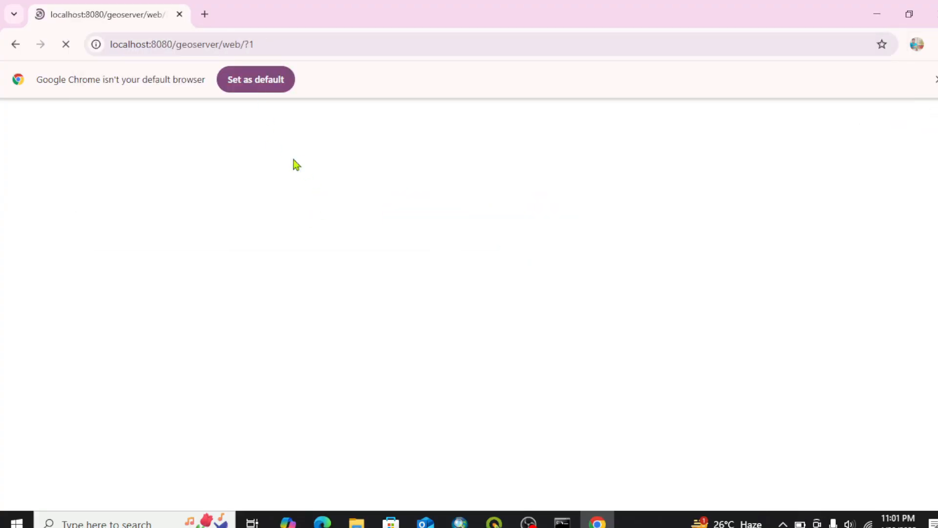
# - Log in to GeoServer with the username admin and the administrator password, and decline saving the password in the browser
pyautogui.click(413, 119)
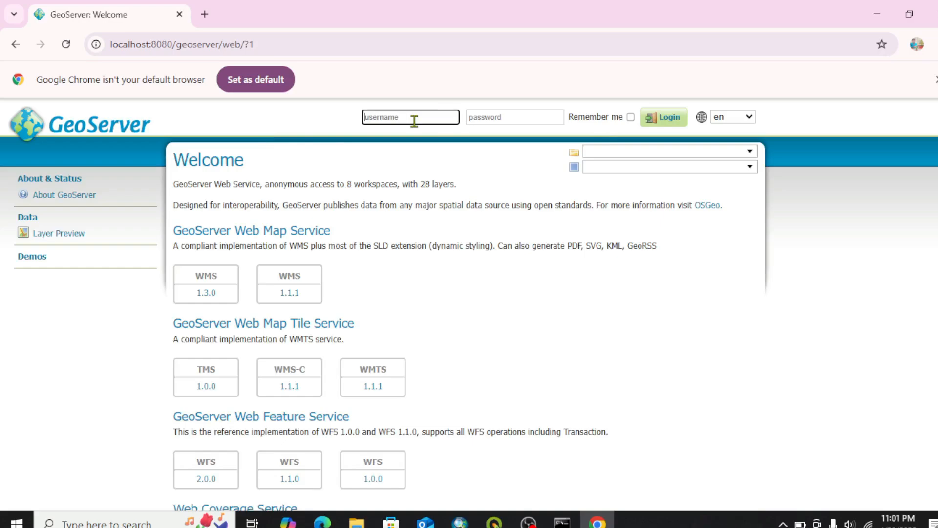
pyautogui.write('admin')
pyautogui.click(529, 120)
pyautogui.write('g')
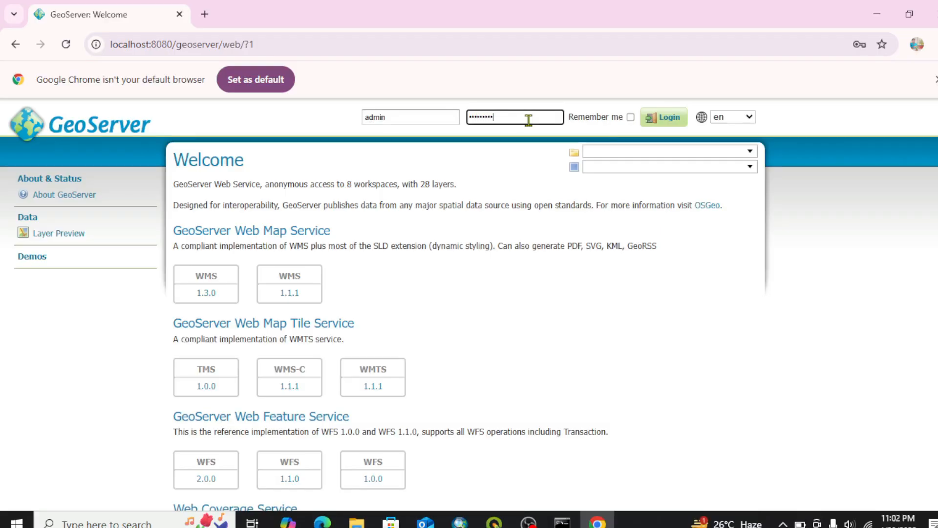
pyautogui.click(666, 118)
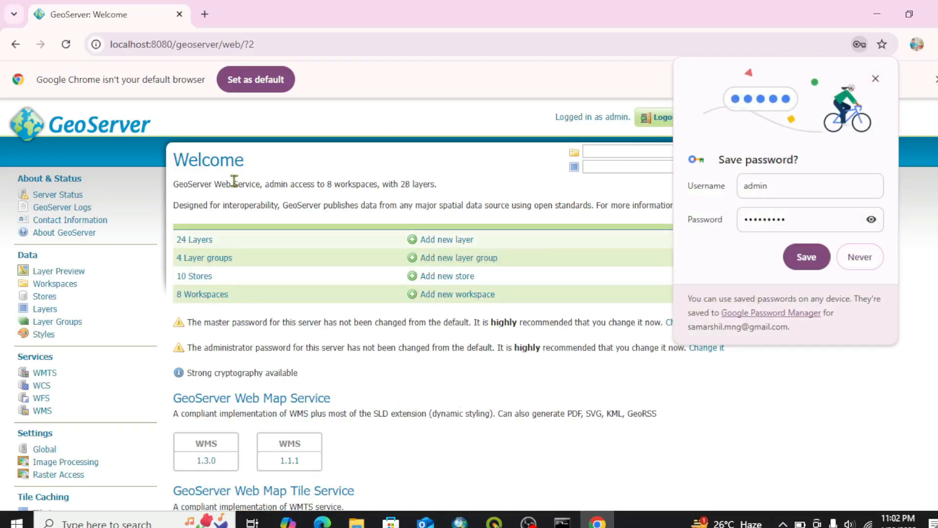
pyautogui.click(860, 257)
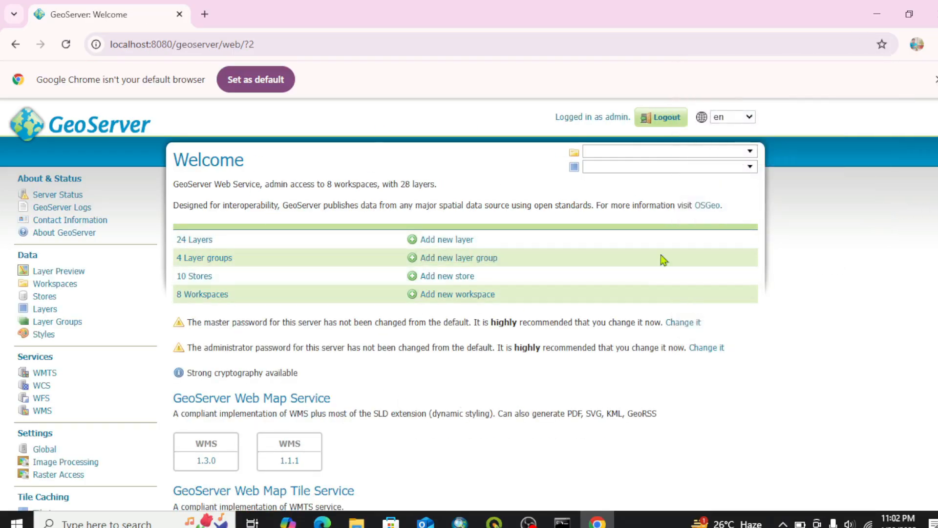